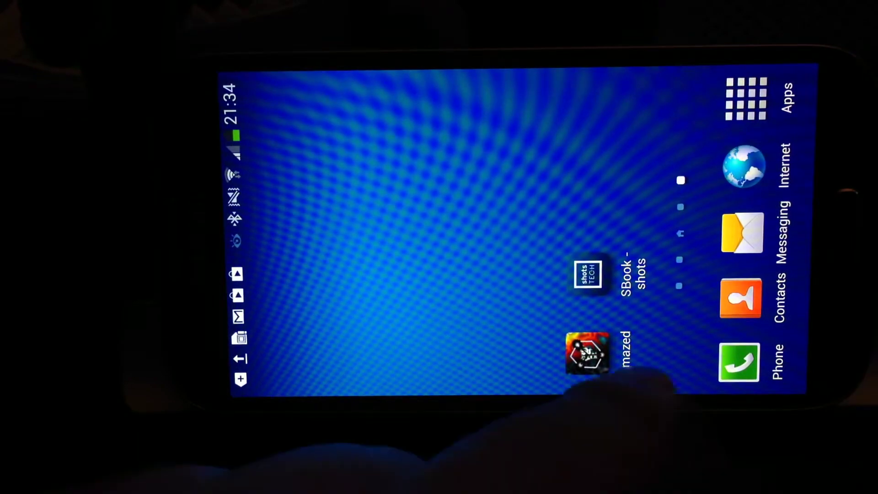
Launch Amazed from the home screen and wait for the twin-maze level to appear
left_click(583, 347)
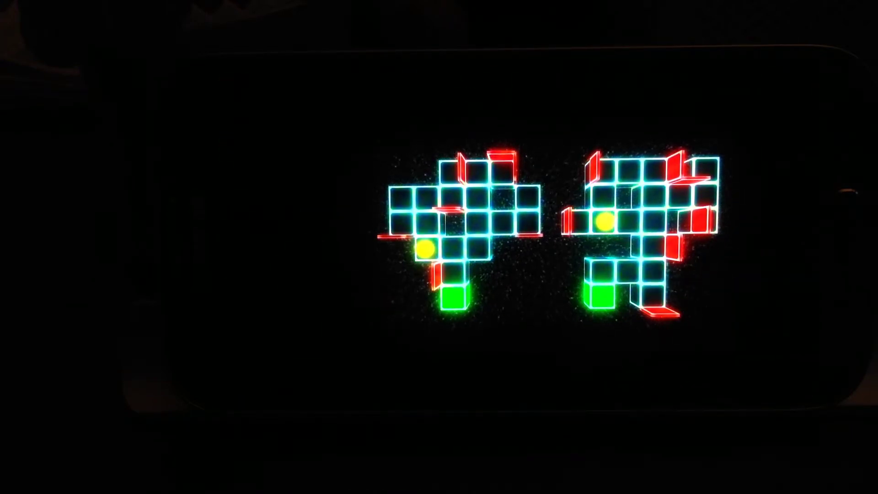
Roll the ball right, up, right, down, up, left, down, down toward the green goal
key("Right")
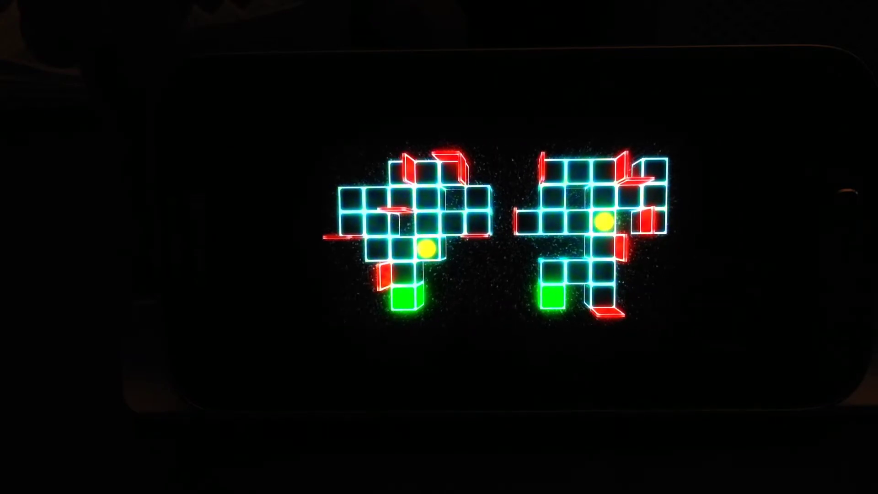
key("Up")
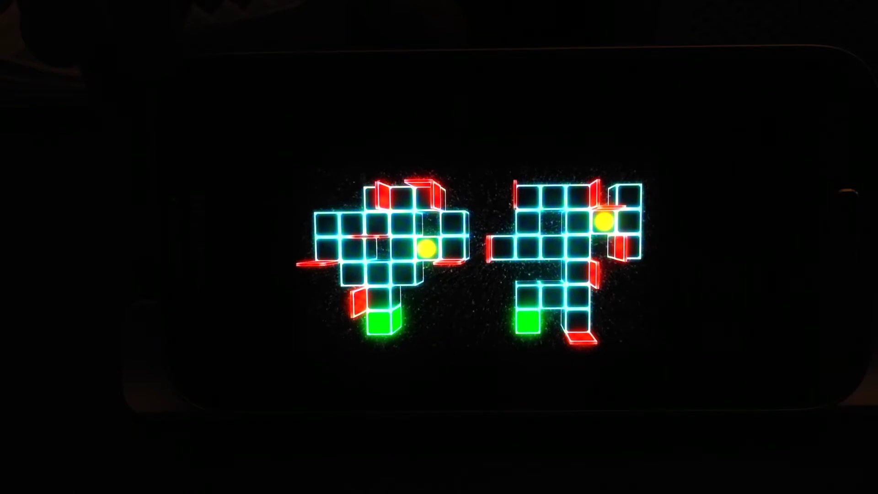
key("Right")
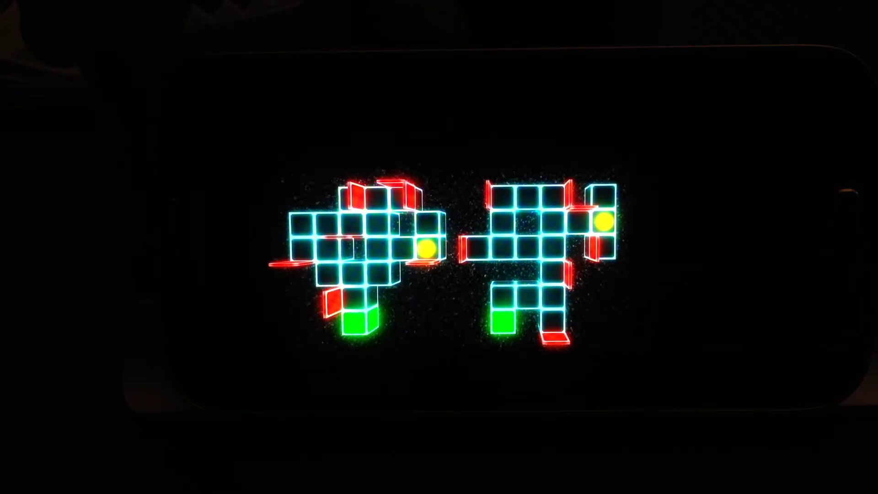
key("Down")
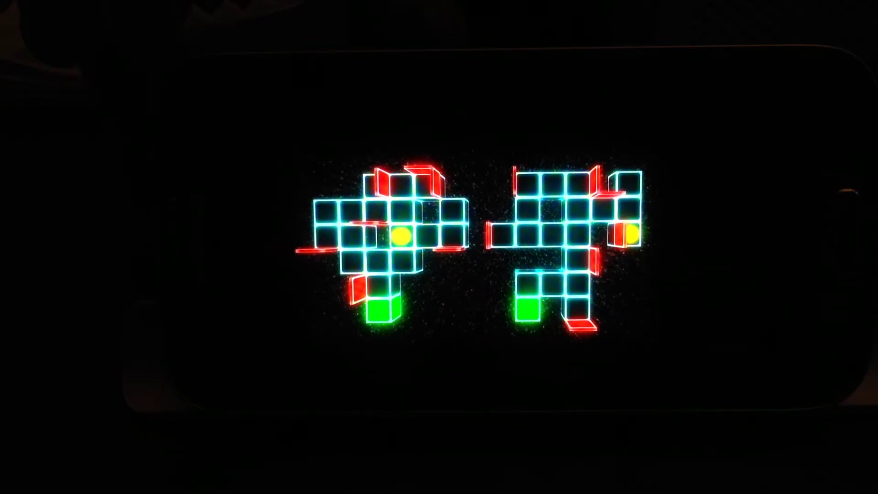
key("Up")
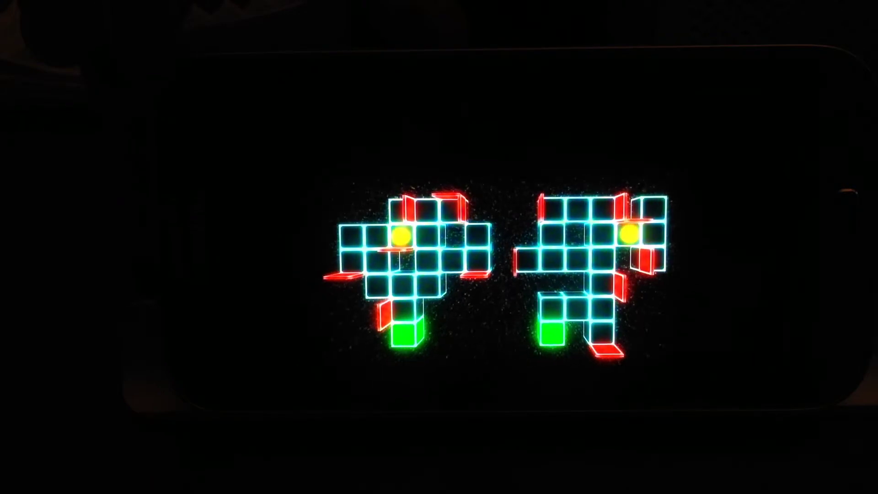
key("Left")
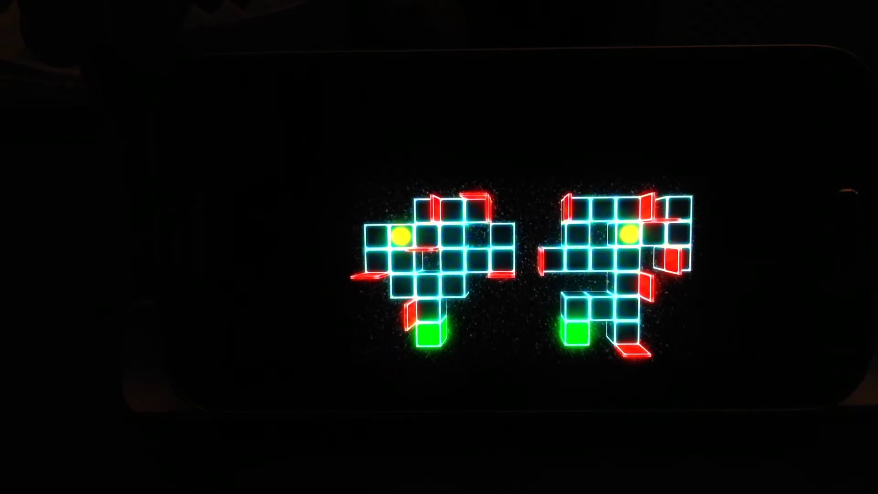
key("Down")
key("Down")
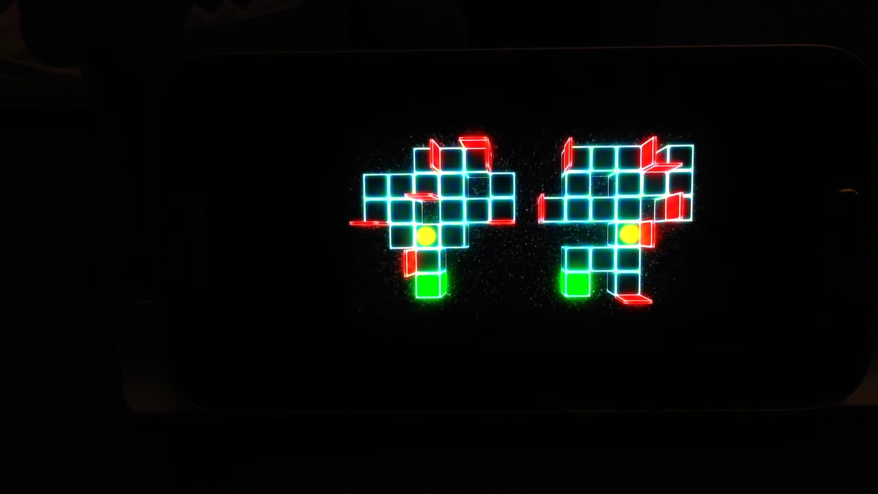
key("Down")
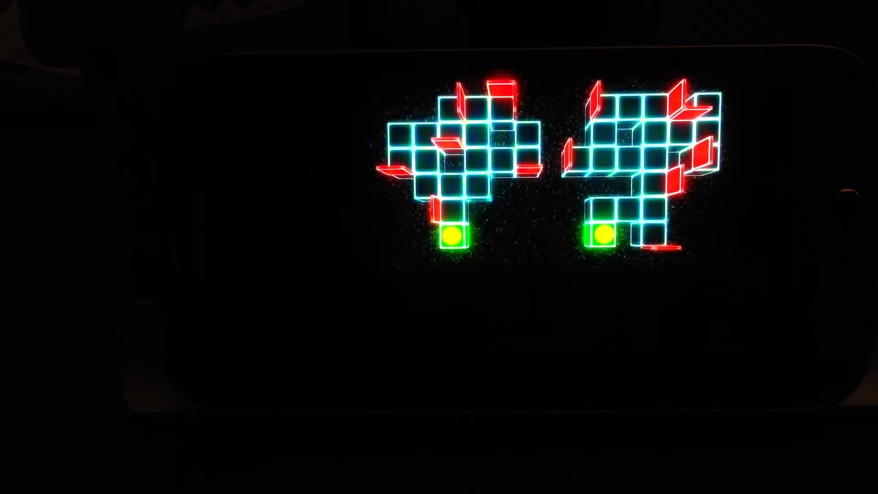